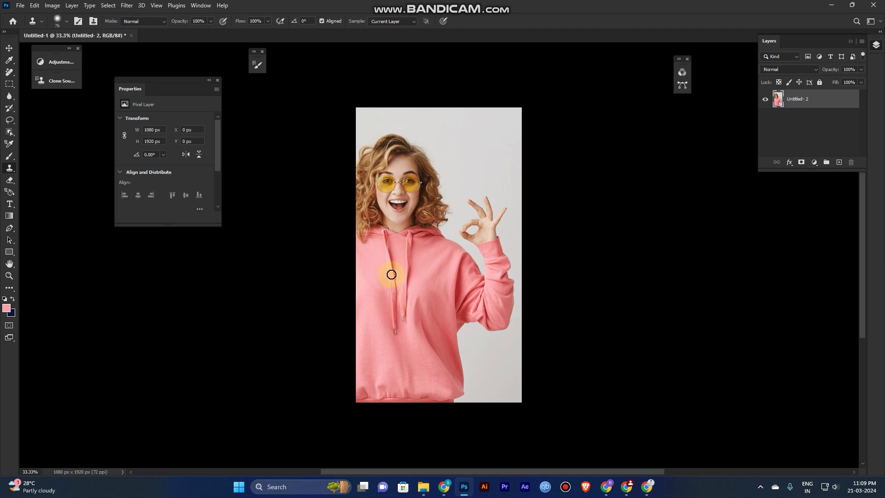
Zoom in and pan so the woman's face and yellow sunglasses fill the view.
scroll(394, 221, up, 3)
scroll(415, 185, up, 2)
key(space)
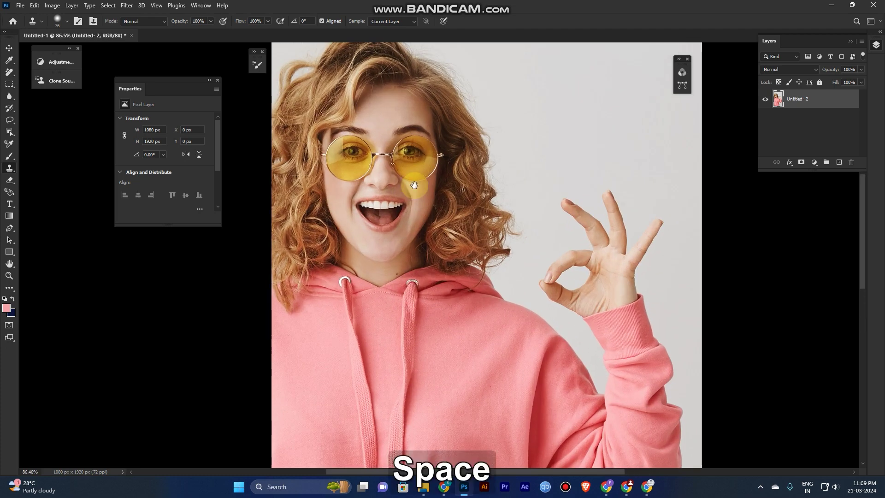
drag(415, 198, 415, 253)
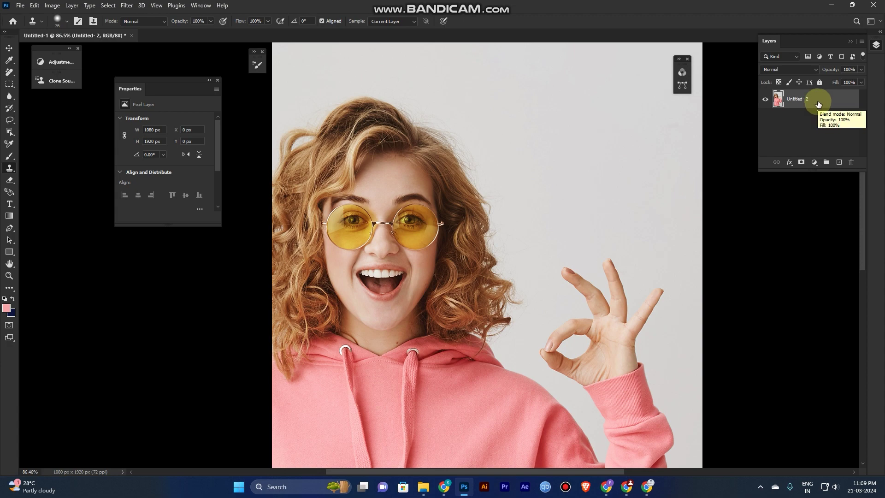
Duplicate the Untitled- 2 layer, creating an 'Untitled- 2 copy' layer above it.
drag(821, 104, 839, 165)
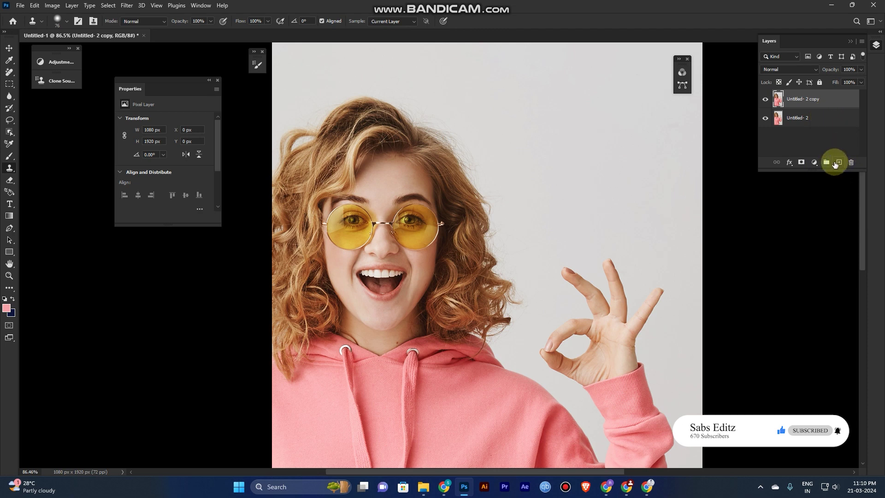
double_click(797, 118)
Rename the bottom portrait layer to 'OriginL'.
key(shift)
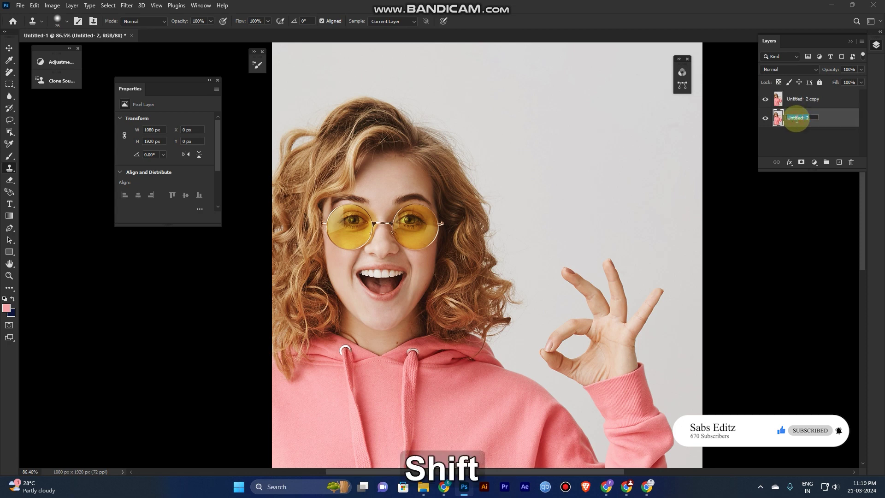
text(O)
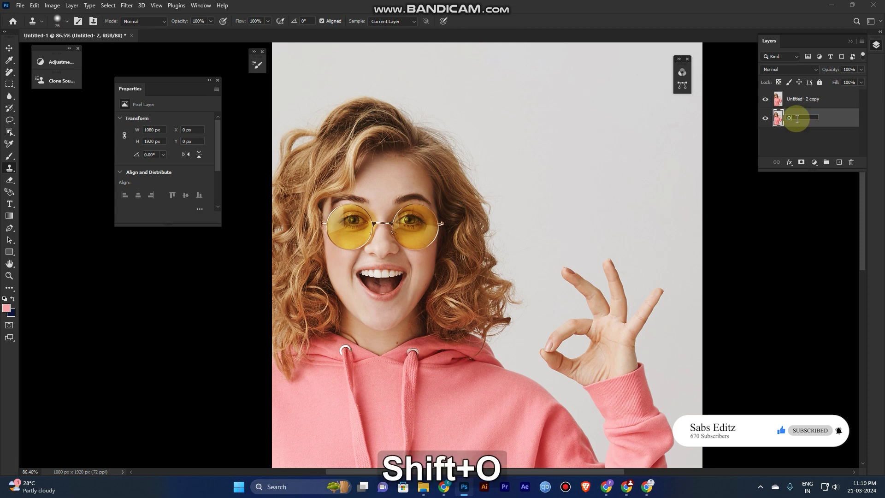
text(tiginal)
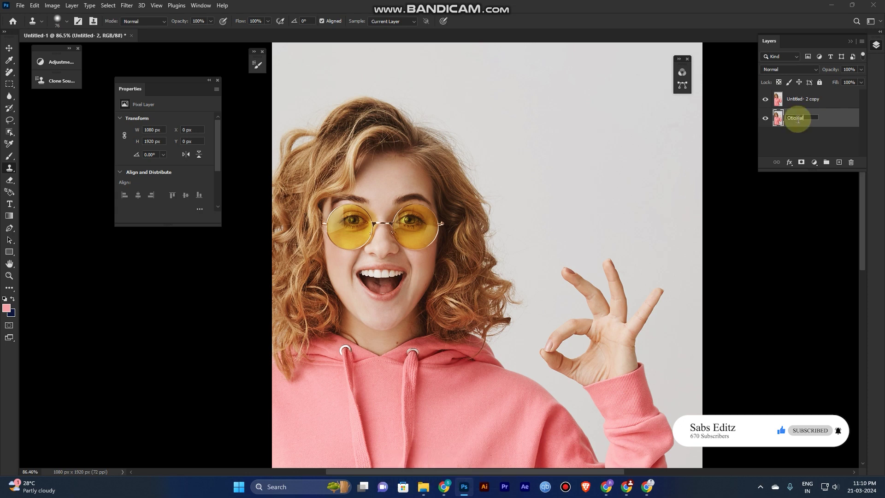
key(BackSpace)
key(BackSpace)
key(BackSpace)
key(BackSpace)
key(BackSpace)
key(BackSpace)
key(BackSpace)
key(BackSpace)
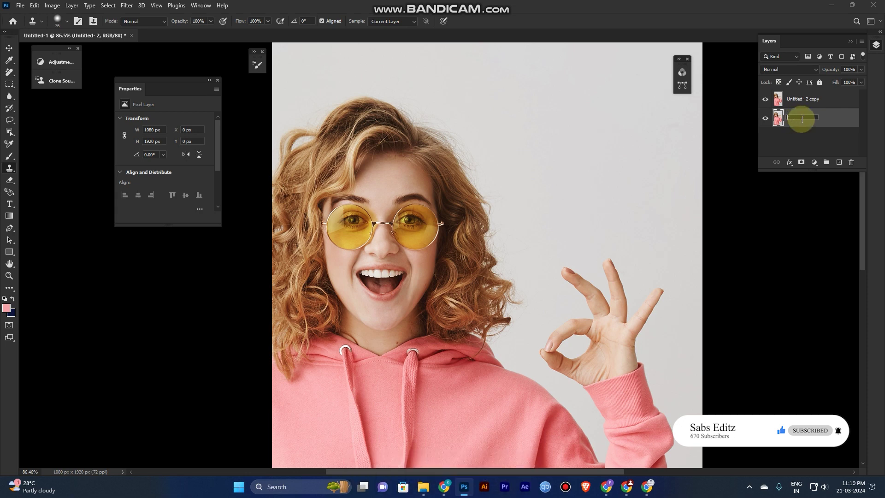
text(Origi)
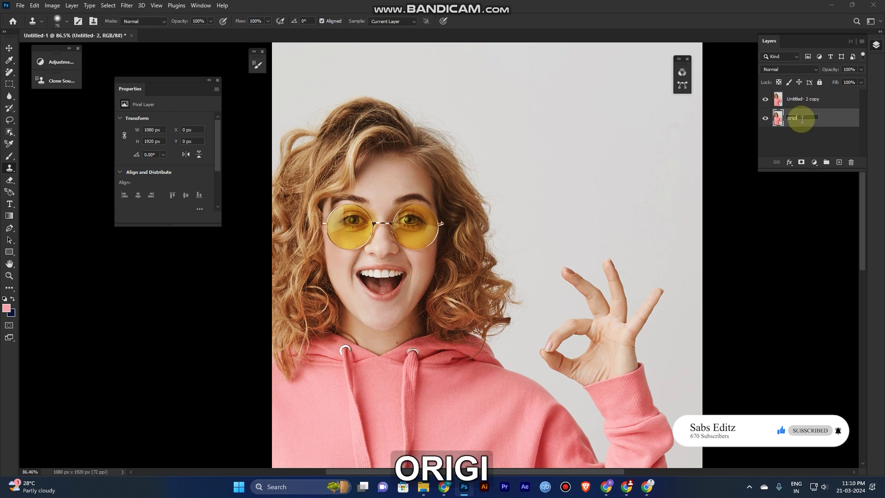
text(n)
key(Caps_Lock)
text(L)
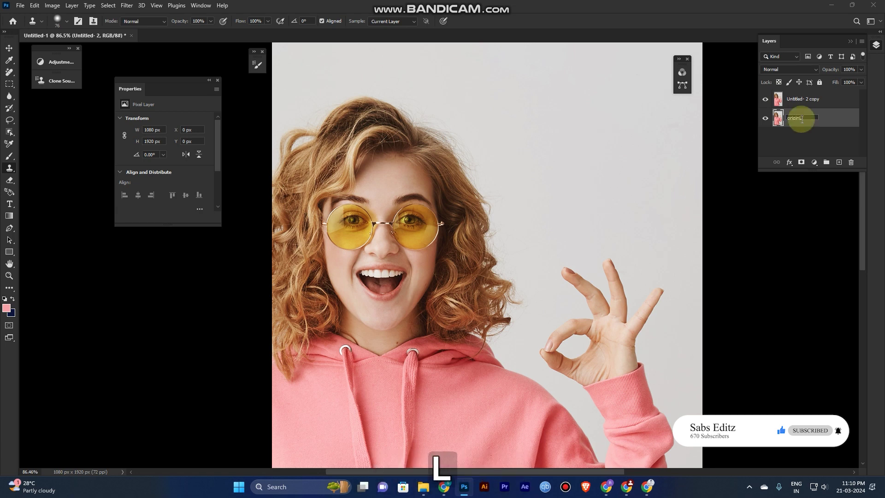
Rename the duplicate layer above it to 'Edit'.
double_click(814, 103)
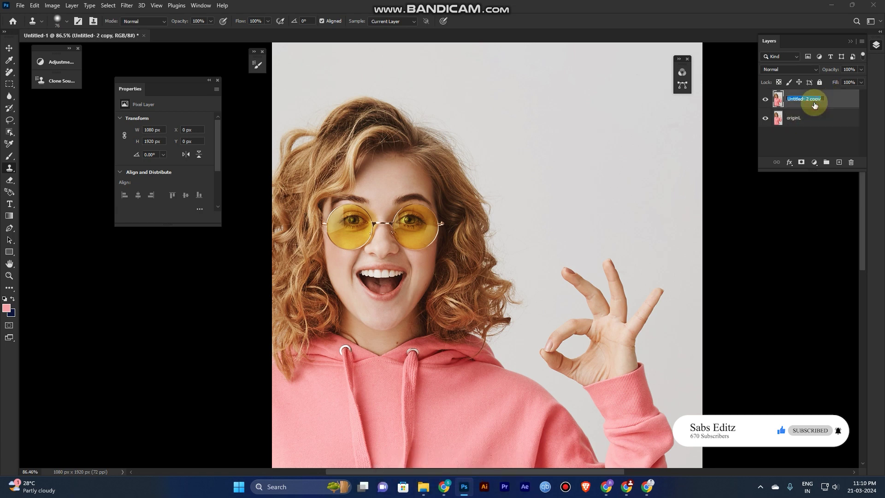
text(eDIT)
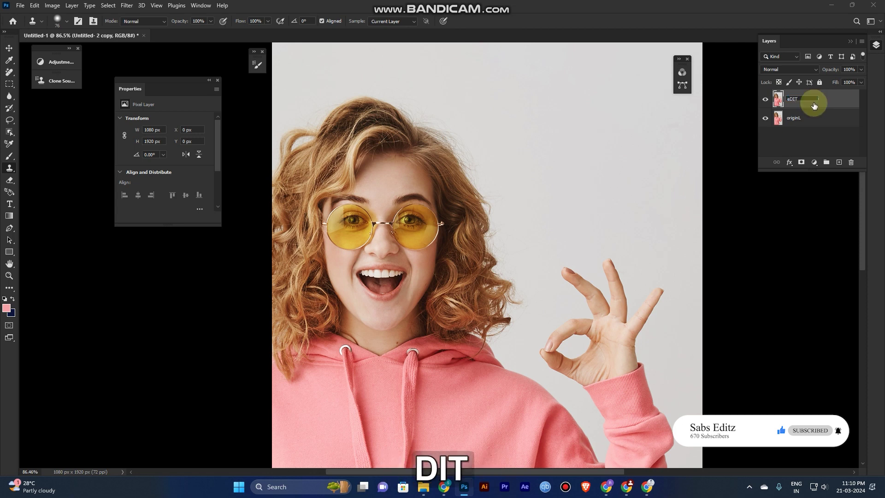
double_click(801, 98)
key(Caps_Lock)
text(Edit)
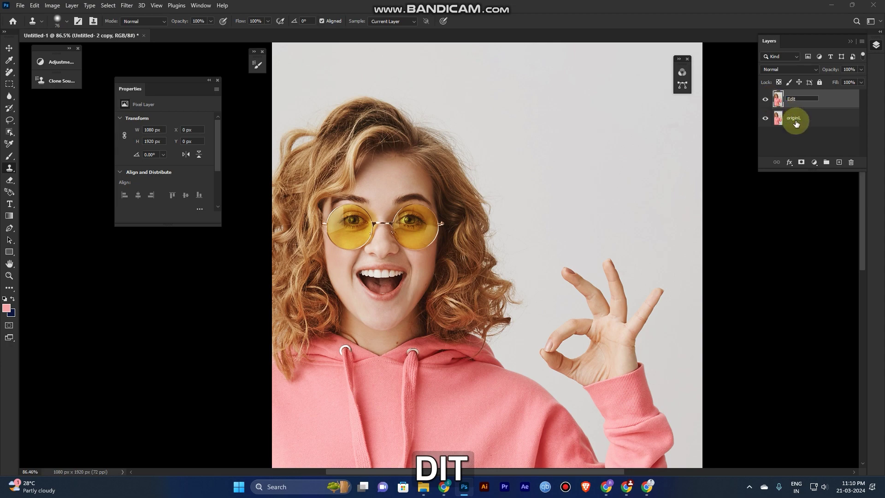
click(779, 145)
Zoom in on the sunglasses, select the Edit layer, and choose the Elliptical Marquee Tool.
scroll(458, 251, up, 5)
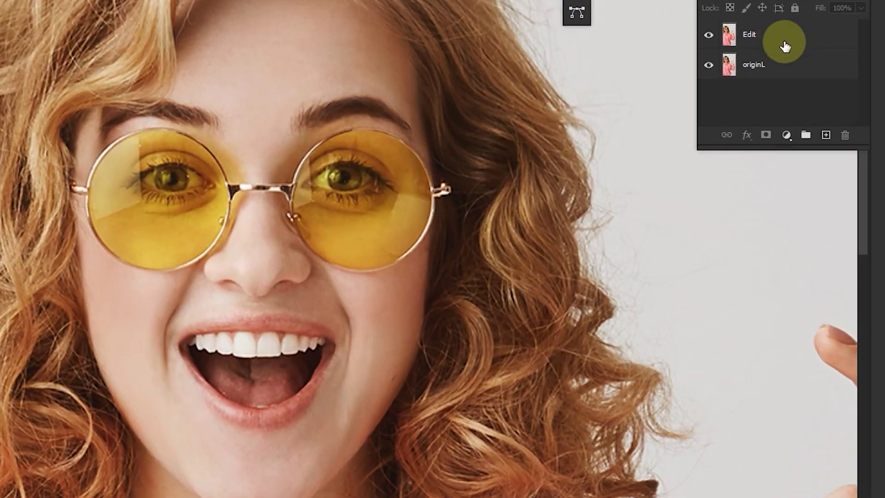
click(809, 102)
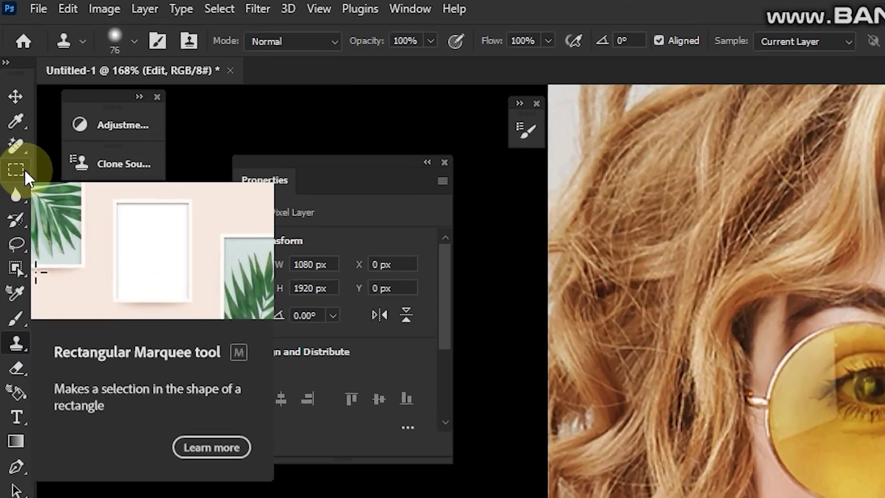
alt+click(13, 83)
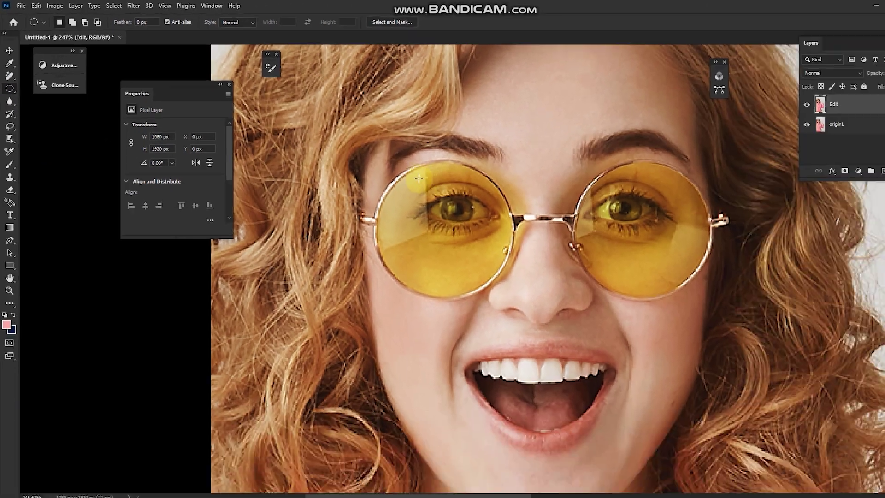
Draw an oval selection fitted around the left yellow lens.
drag(884, 376, 884, 497)
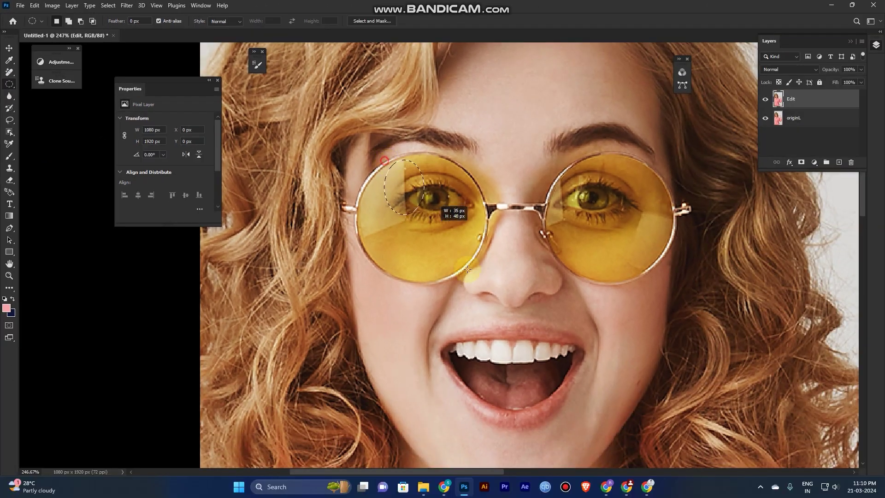
key(space)
drag(467, 269, 482, 286)
key(space)
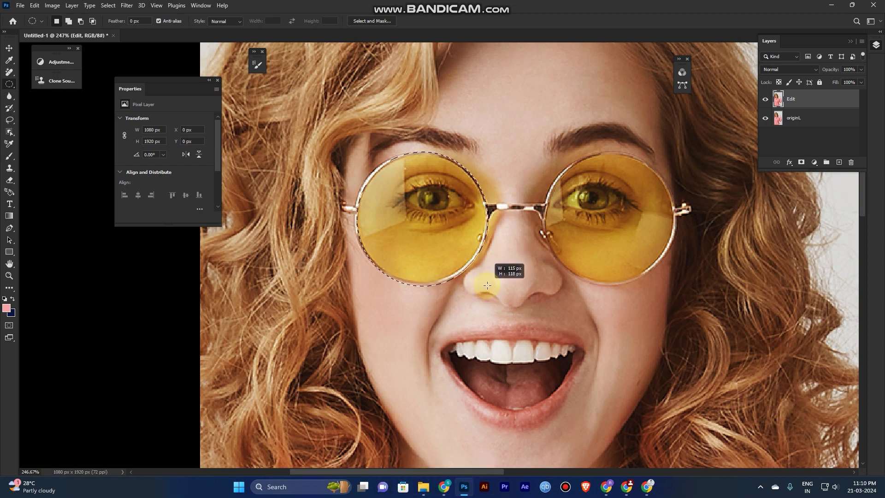
key(space)
drag(487, 285, 486, 285)
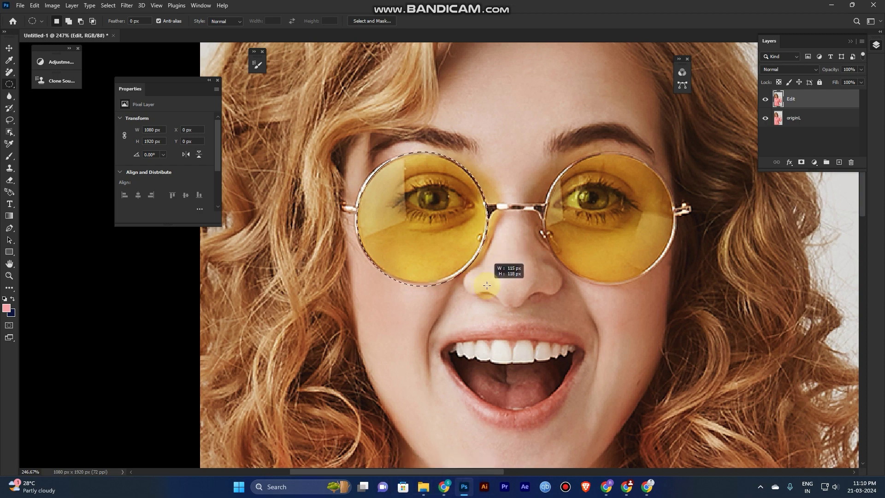
mouse_move(487, 285)
mouse_down()
mouse_move(485, 272)
mouse_move(485, 280)
mouse_up()
drag(529, 248, 406, 267)
Add a second oval selection around the right lens.
drag(456, 194, 435, 193)
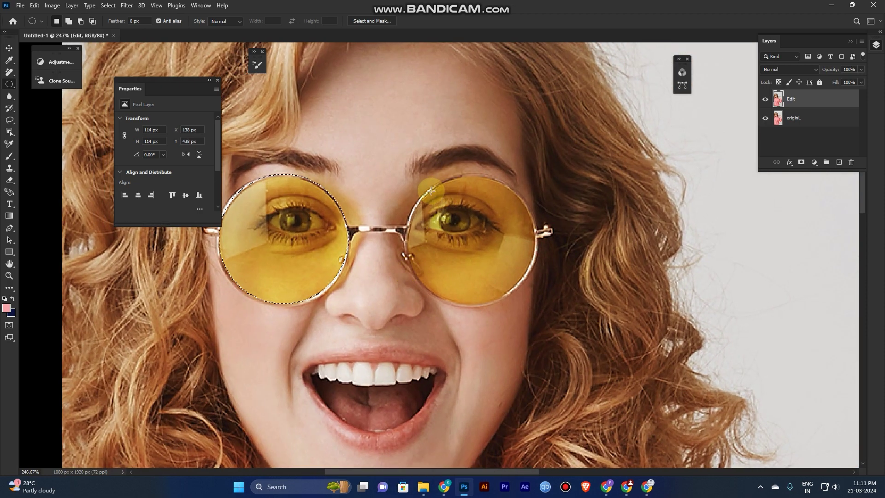
drag(431, 190, 533, 302)
key(space)
key(space)
drag(370, 310, 446, 303)
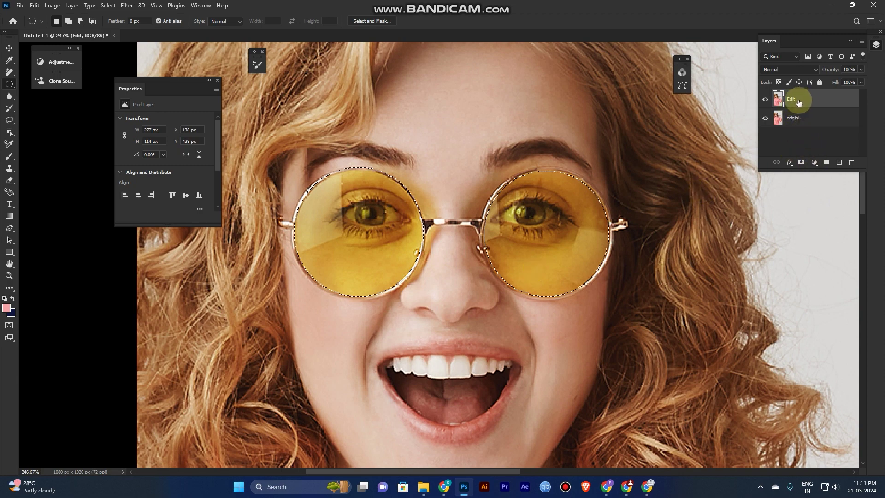
Turn the lens selection into a mask on Edit, toggling originL's visibility to check it.
click(802, 164)
key(alt)
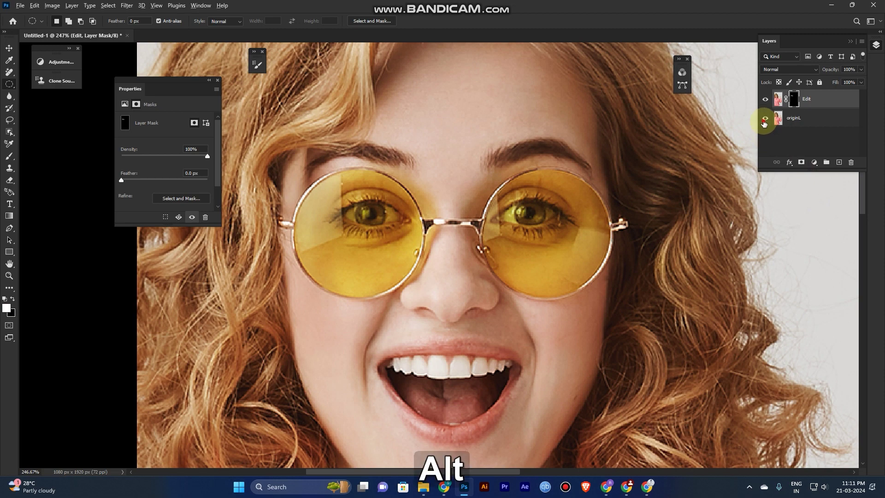
click(764, 121)
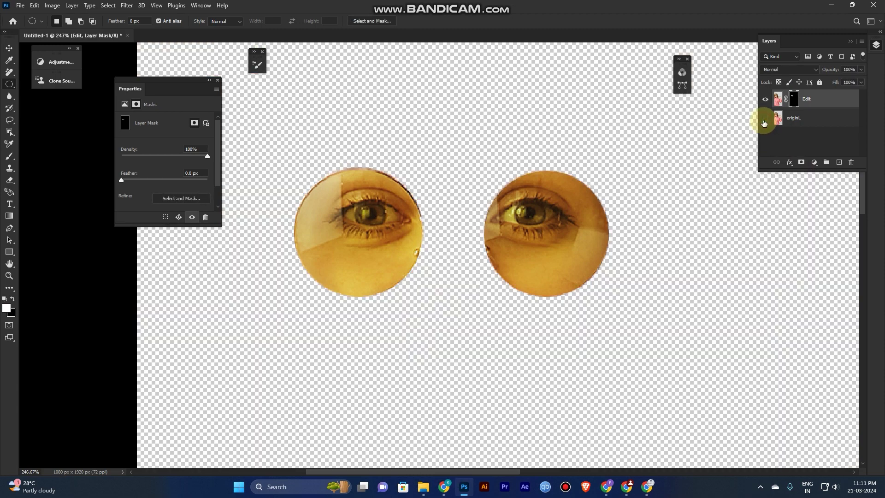
click(763, 121)
click(764, 122)
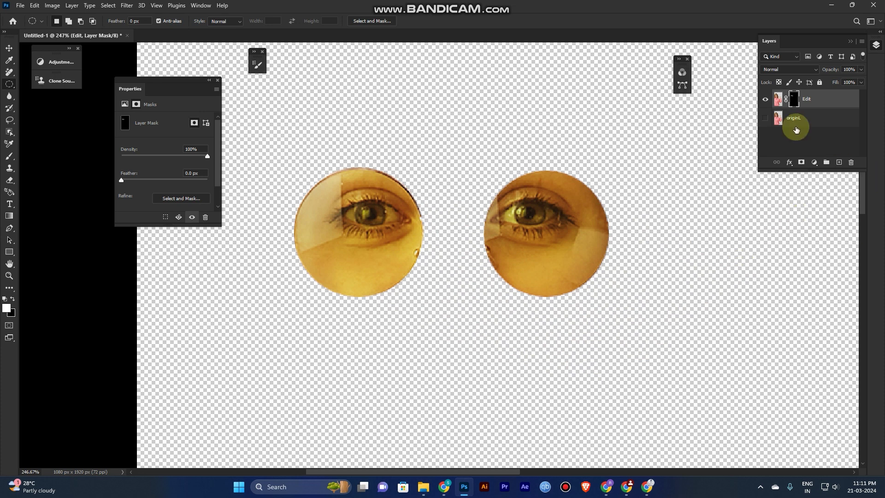
click(766, 119)
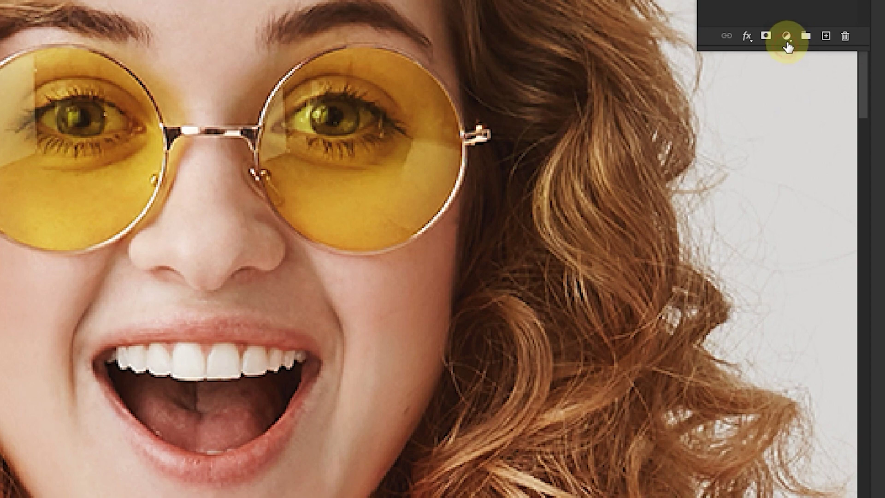
Add a Hue/Saturation adjustment layer above Edit and clip it to that layer.
click(812, 152)
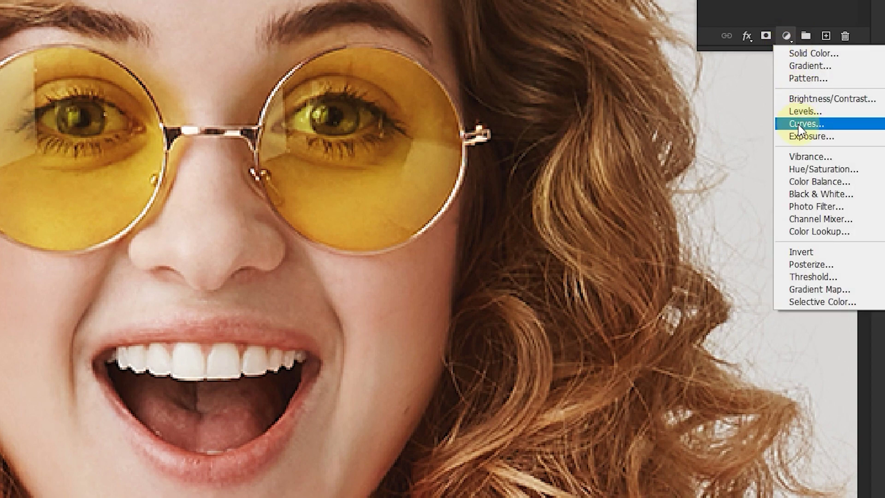
click(808, 170)
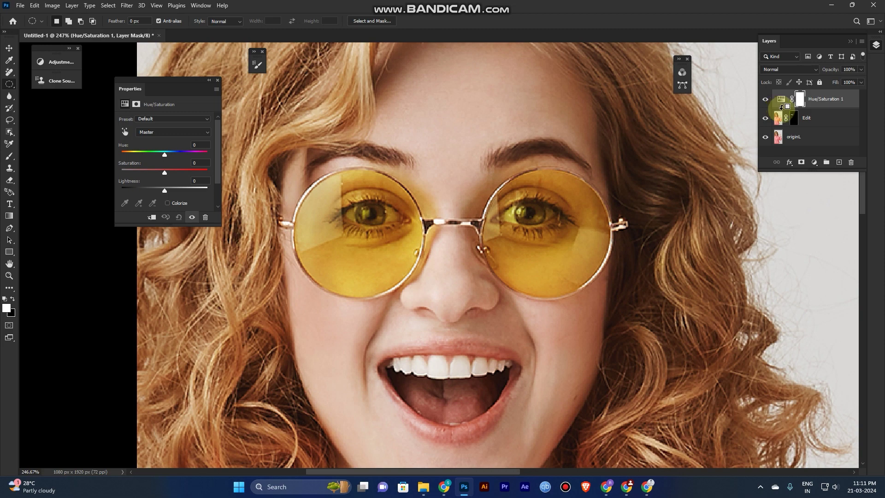
alt+click(787, 108)
Release and recreate the clipping mask on Hue/Saturation 1, then target its adjustment settings.
alt+click(782, 107)
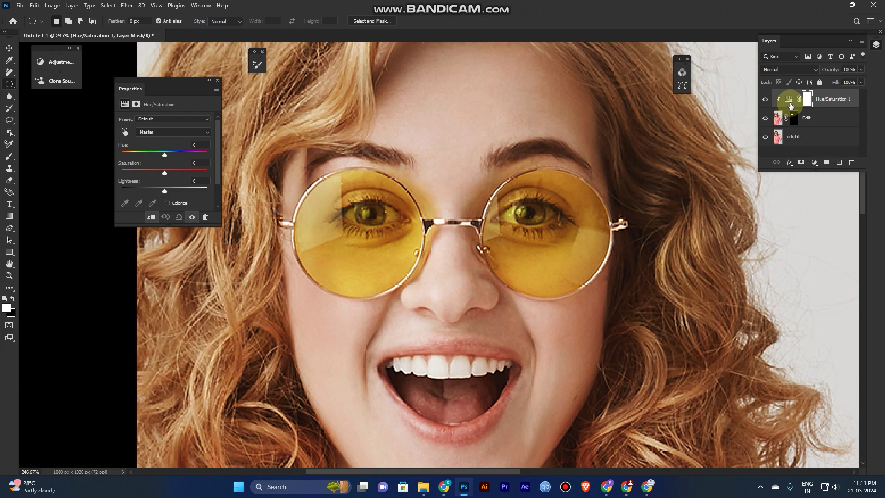
right_click(790, 106)
click(819, 103)
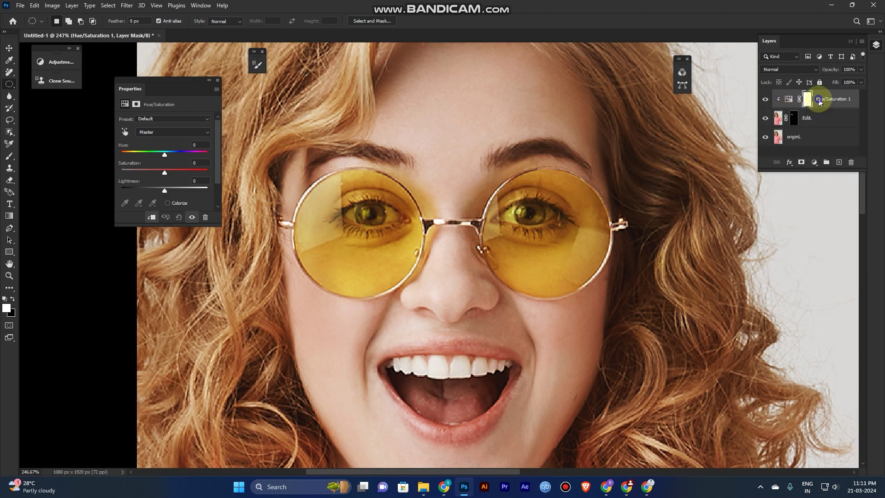
right_click(820, 102)
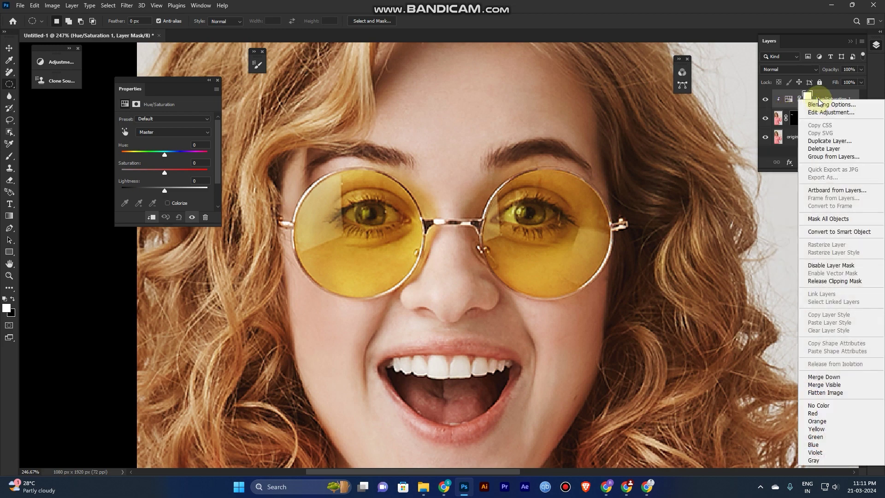
click(815, 282)
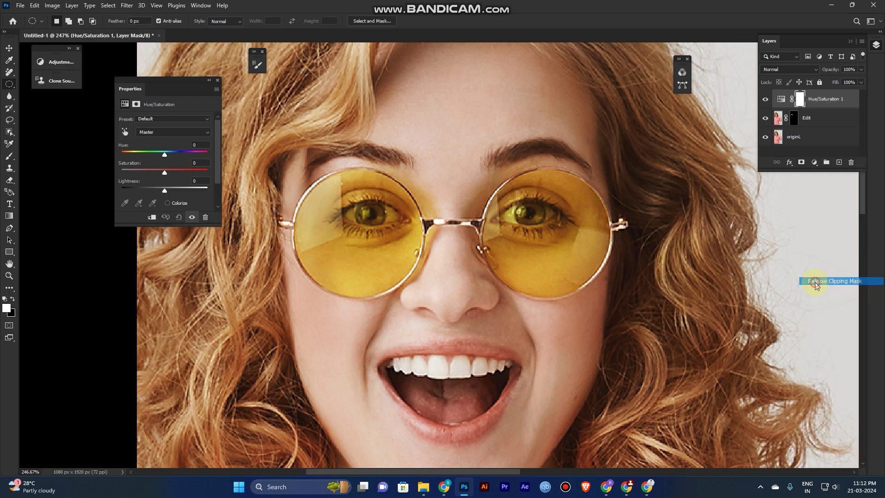
right_click(813, 105)
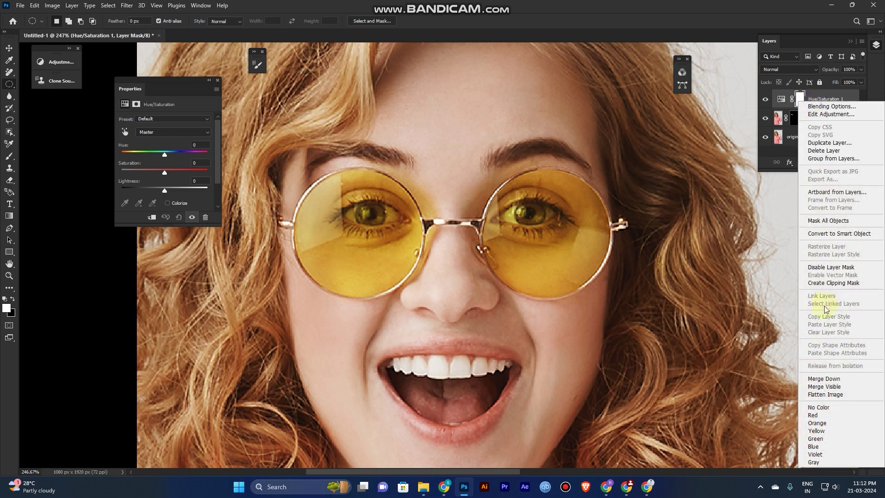
click(817, 286)
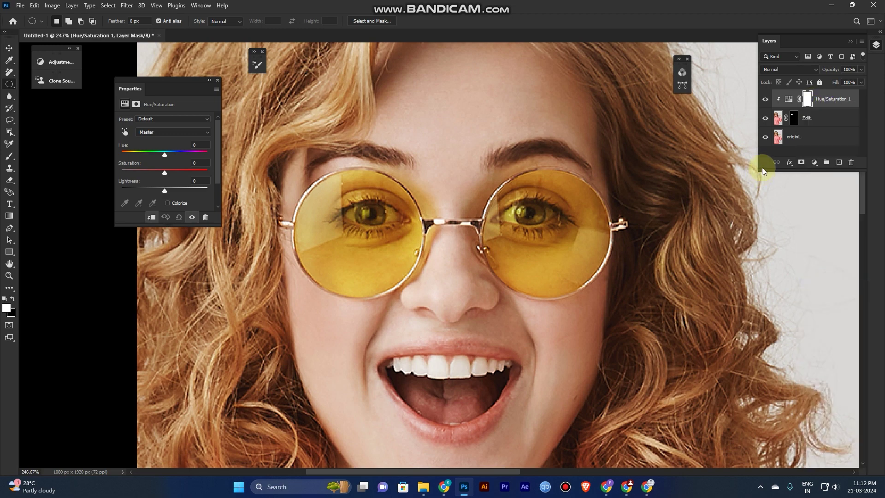
click(788, 101)
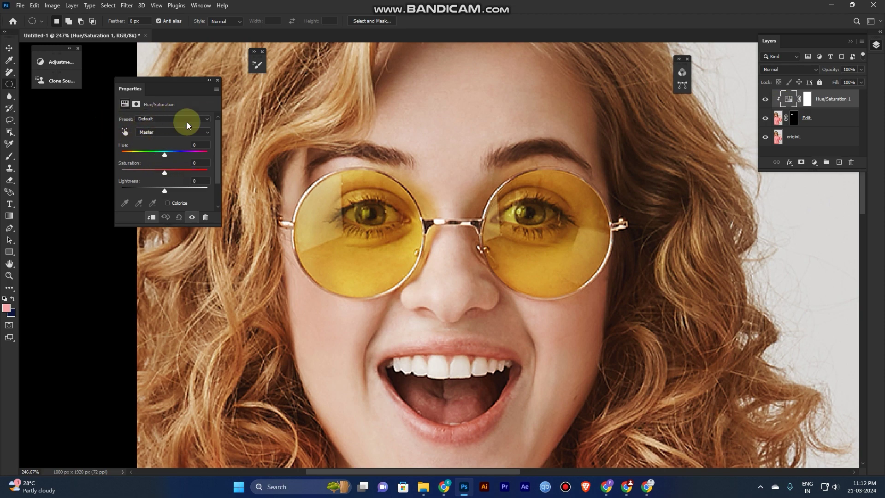
click(203, 6)
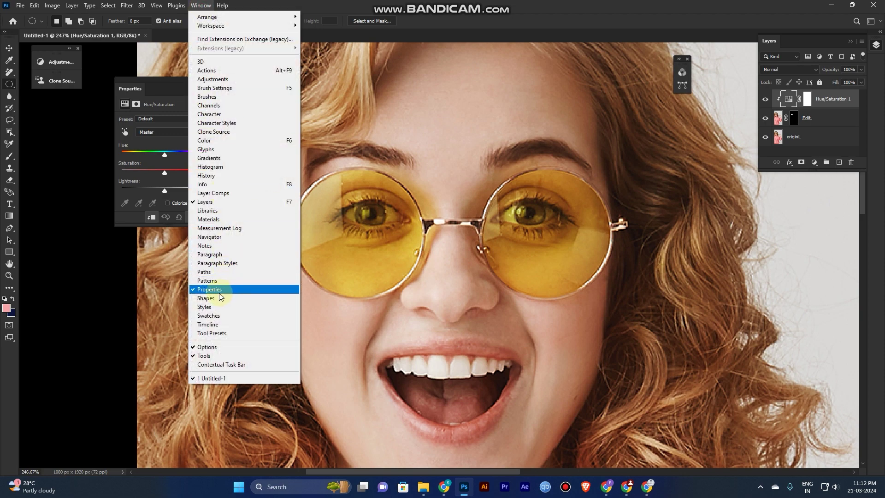
click(159, 76)
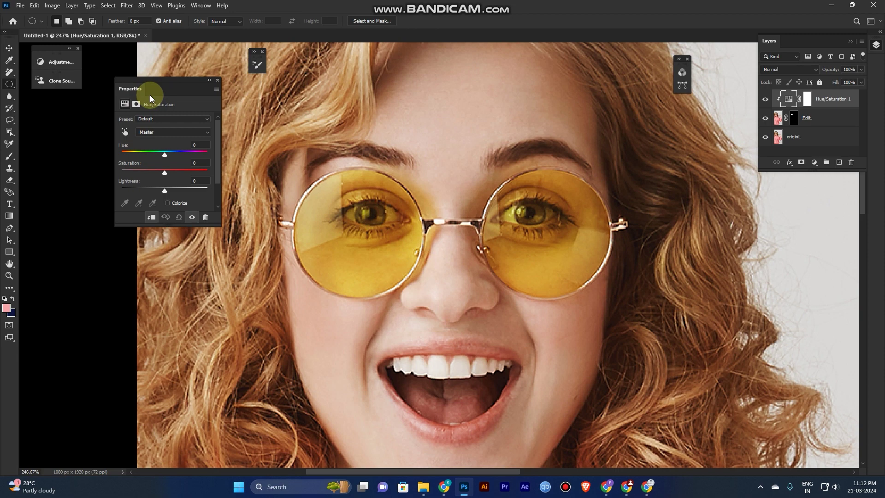
Try Hue and hoodie-picked Reds adjustments, then delete the trial Hue/Saturation 1 layer.
drag(164, 156, 147, 156)
scroll(405, 345, down, 5)
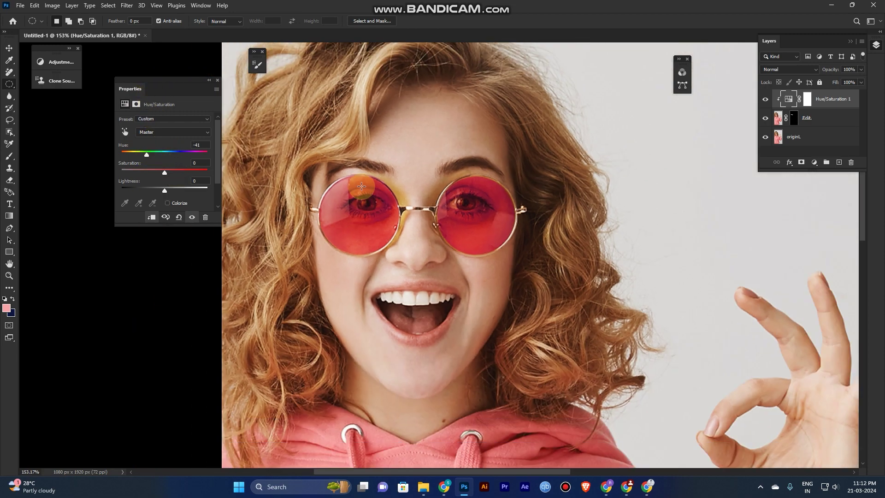
drag(405, 345, 403, 265)
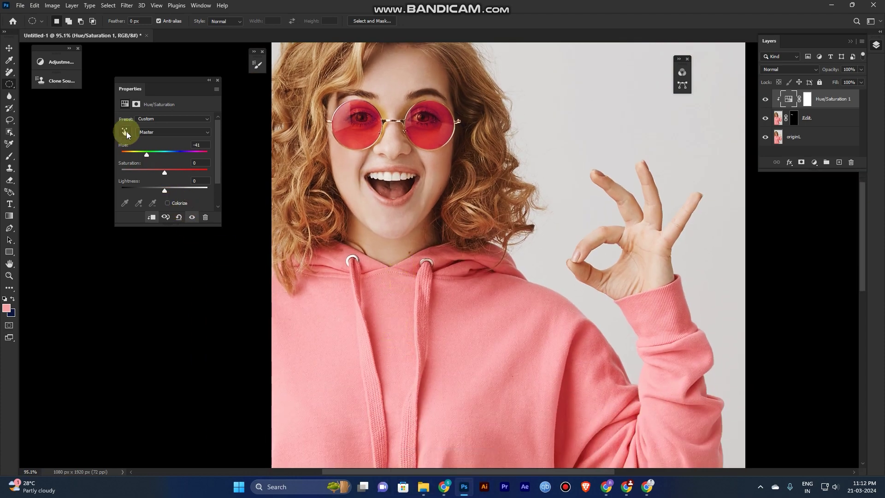
click(126, 132)
click(468, 326)
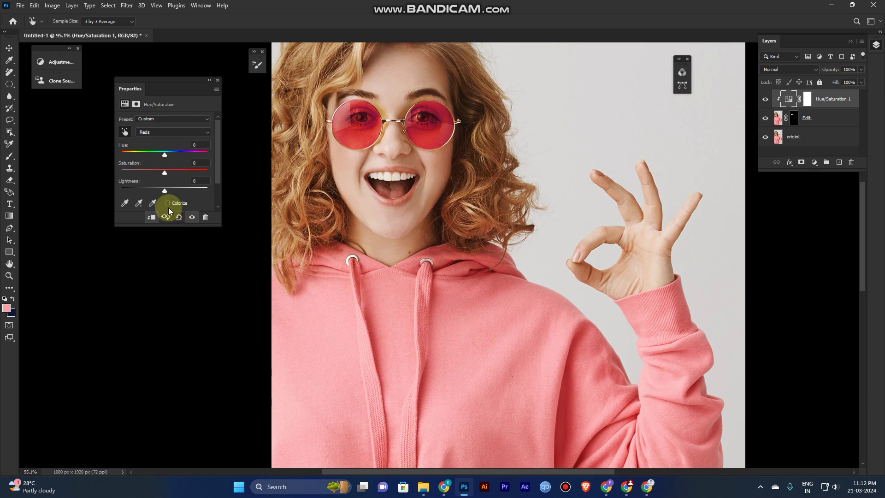
drag(162, 152, 167, 154)
click(817, 100)
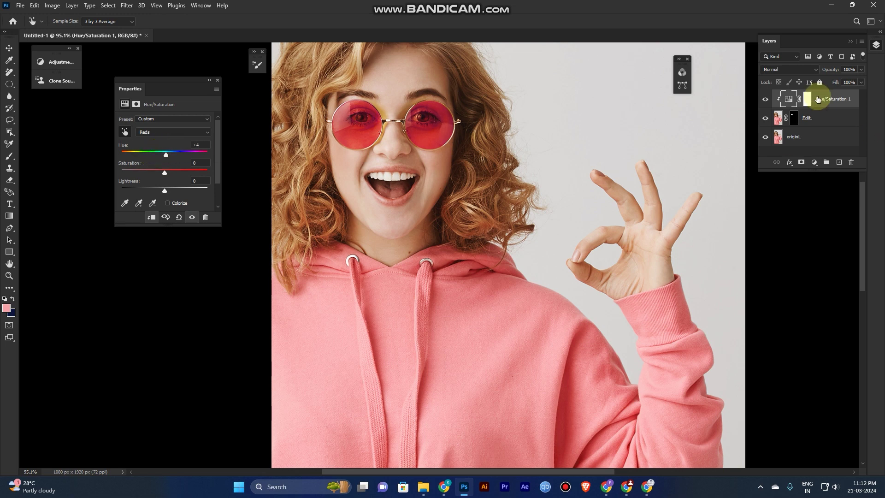
drag(823, 101, 851, 163)
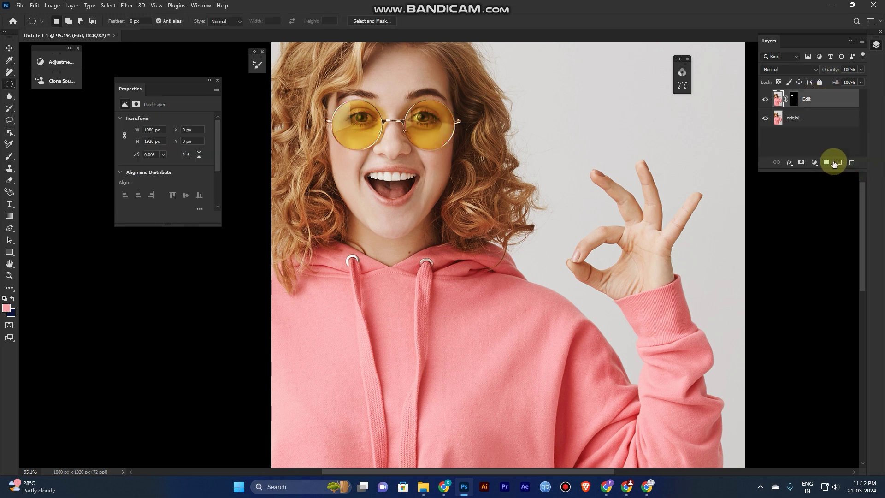
Add a new Hue/Saturation adjustment layer clipped to the Edit layer.
click(814, 162)
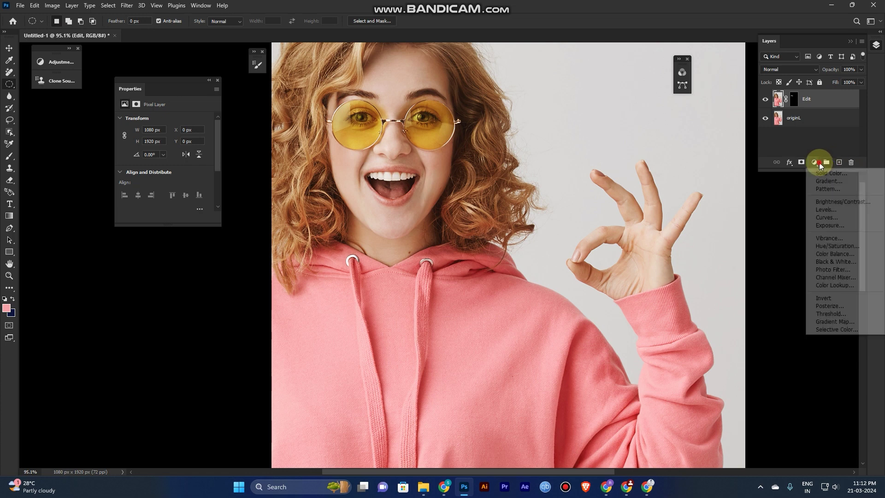
click(836, 246)
alt+click(783, 108)
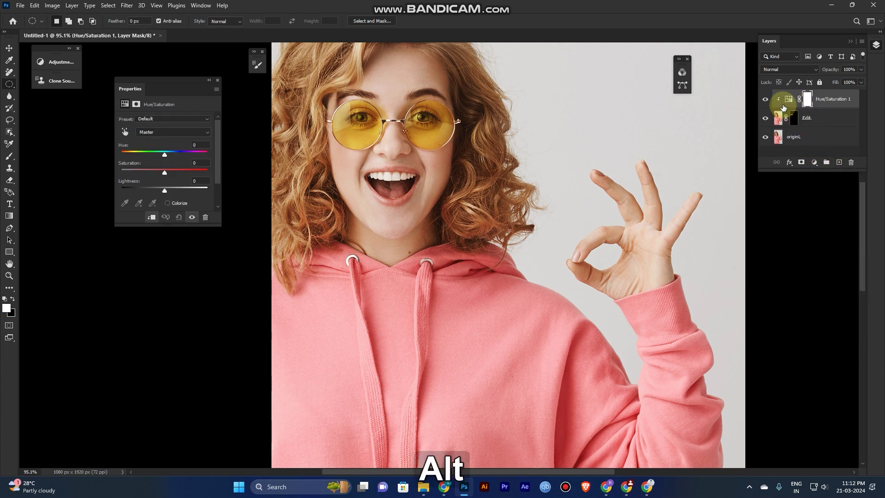
Pick the Reds range from the hoodie and set its hue to -78, saturation -48.
click(124, 133)
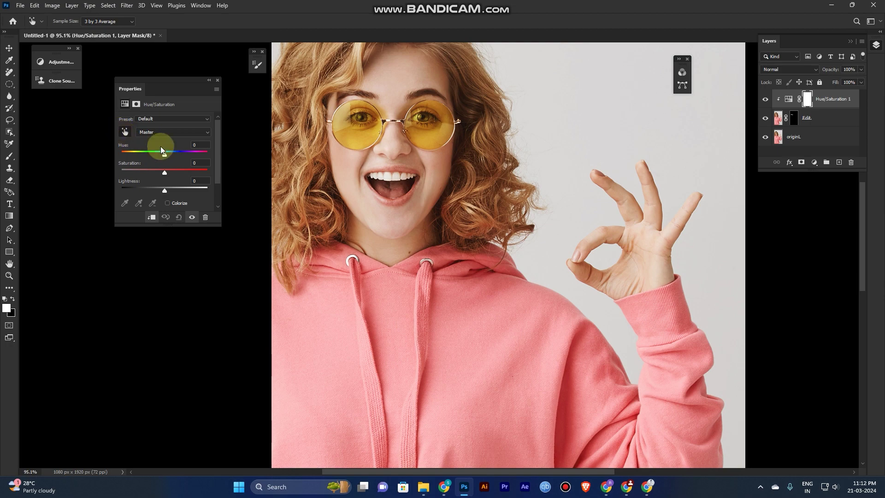
click(394, 302)
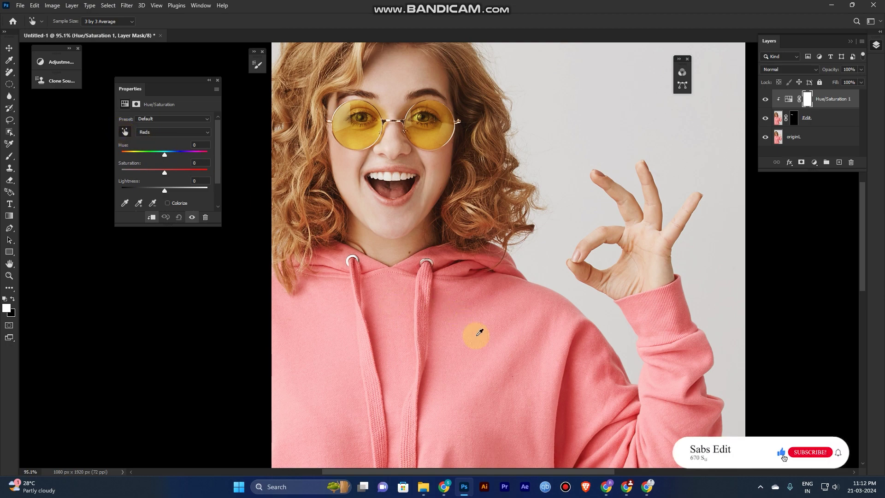
scroll(329, 125, up, 1)
scroll(329, 126, up, 1)
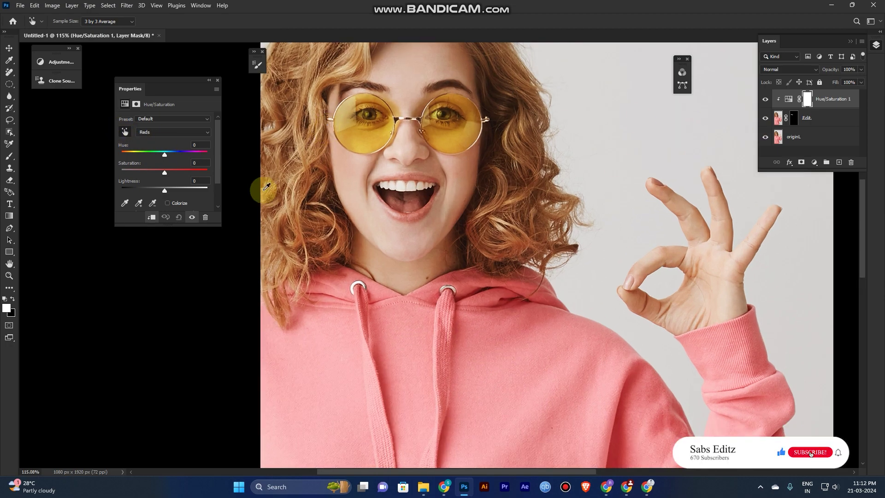
mouse_move(164, 153)
mouse_down()
mouse_move(151, 156)
mouse_move(164, 157)
mouse_up()
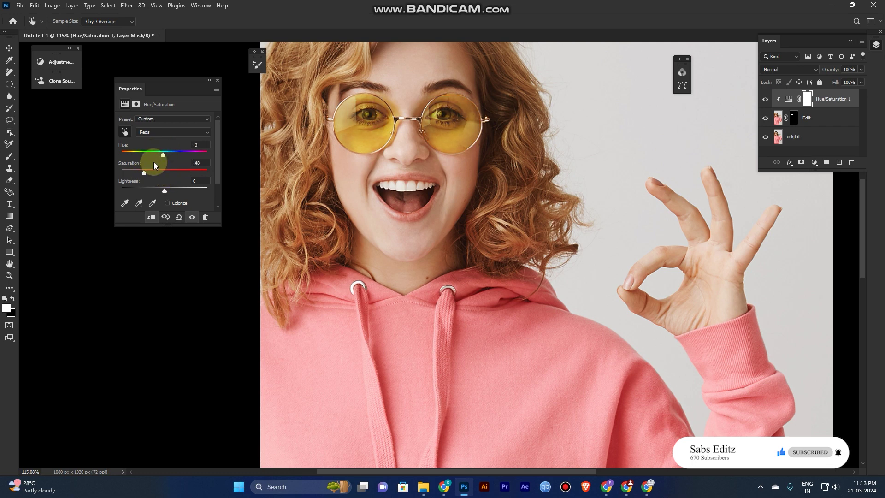
mouse_move(161, 157)
mouse_down()
mouse_move(137, 155)
mouse_move(145, 155)
mouse_up()
click(153, 133)
Return to the Master range and shift Hue to -30 for a pink-magenta lens tint.
click(154, 137)
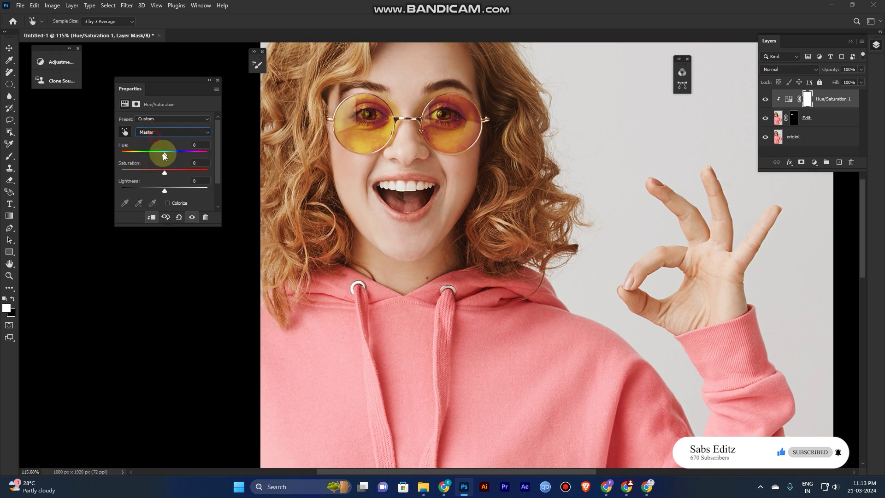
drag(165, 154, 143, 153)
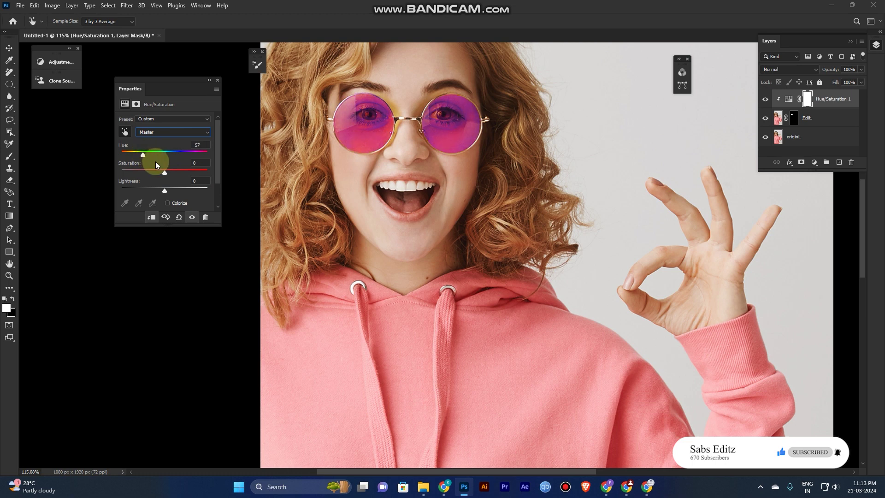
drag(138, 156, 148, 150)
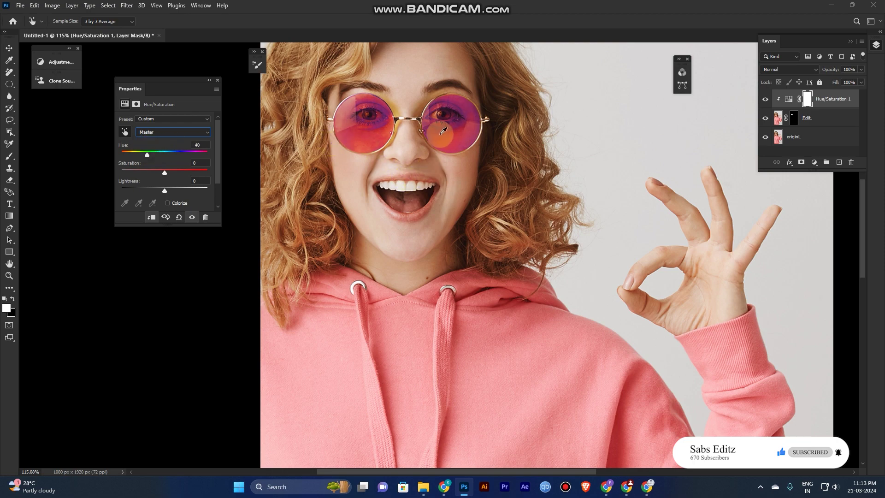
Zoom in on the glasses and lower Saturation to -14.
key(ctrl+equal)
drag(406, 129, 424, 298)
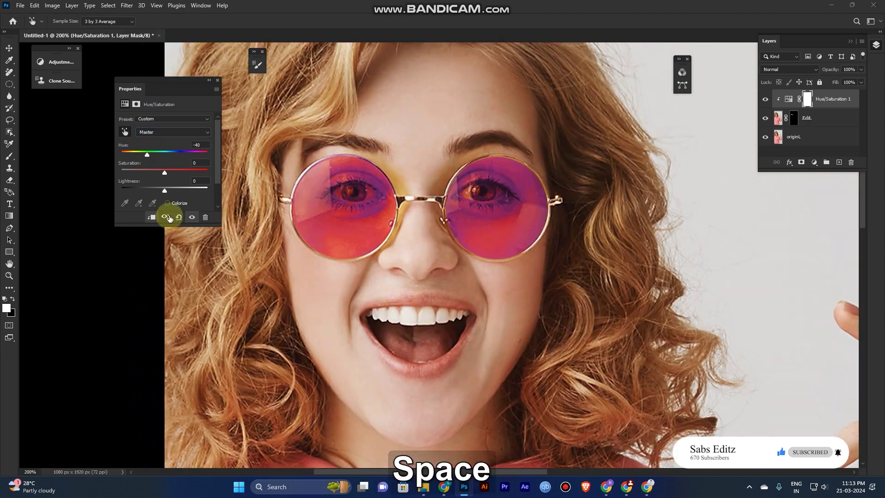
drag(165, 171, 146, 155)
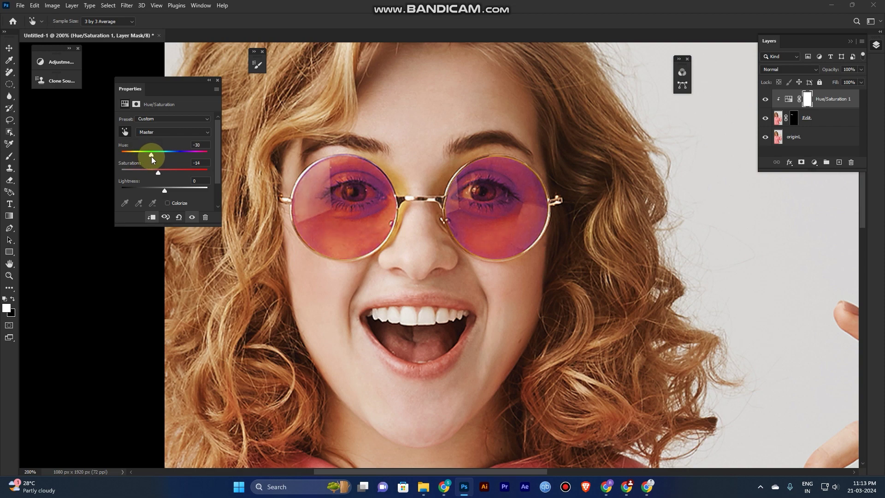
scroll(398, 202, up, 4)
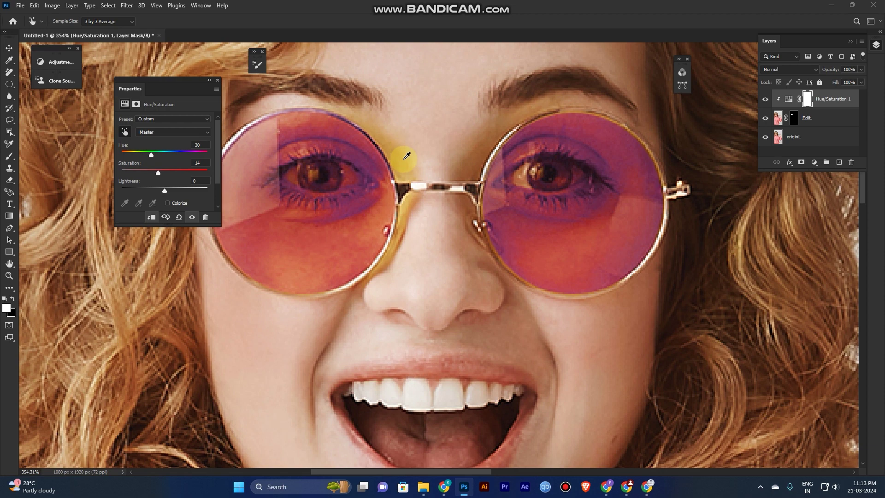
scroll(397, 132, up, 1)
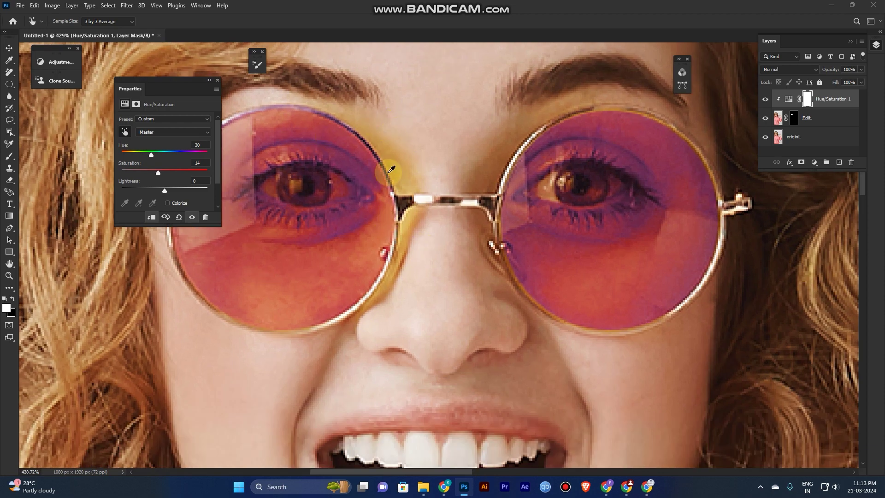
scroll(490, 249, down, 1)
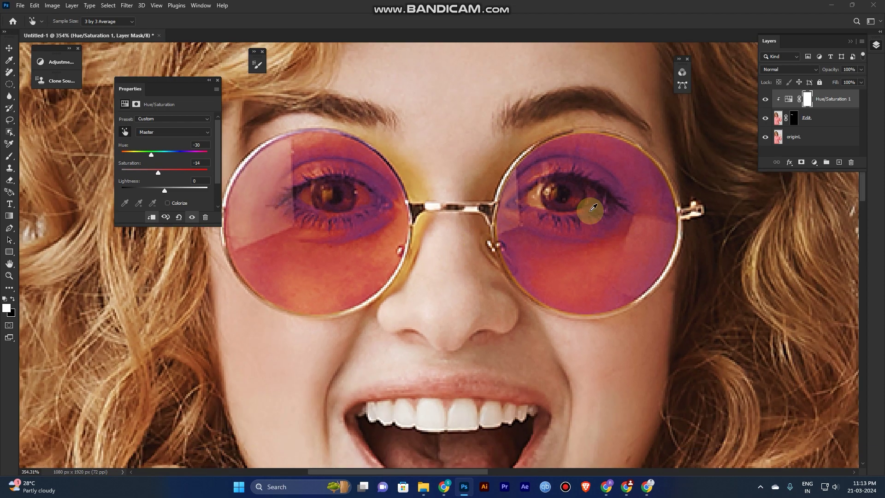
Target the Edit layer's mask and set up the Brush tool at size 28.
click(794, 120)
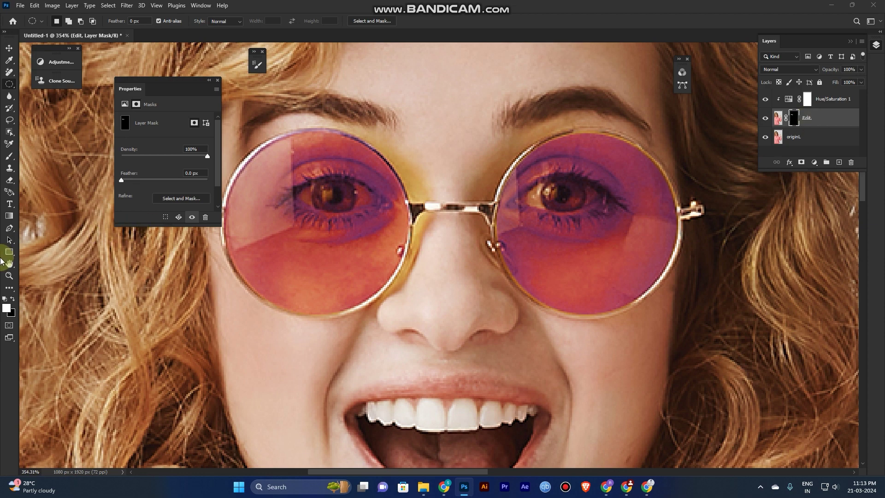
click(9, 156)
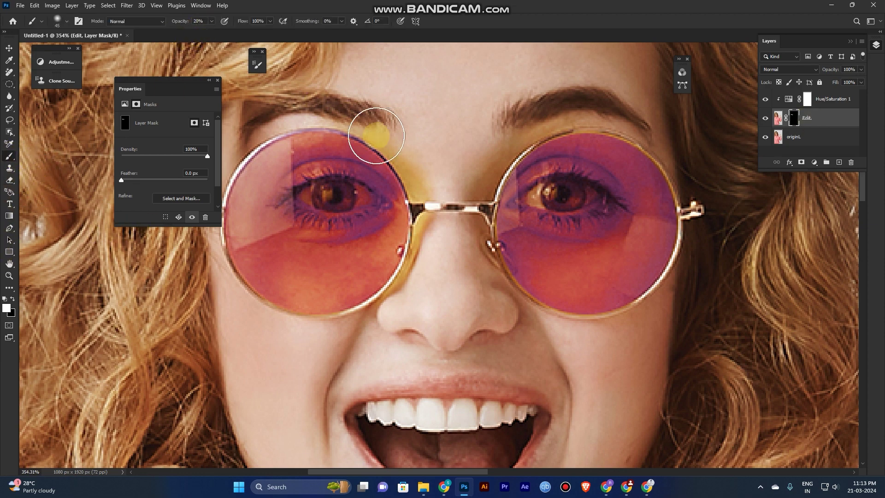
scroll(373, 138, up, 2)
alt+right_click(364, 157)
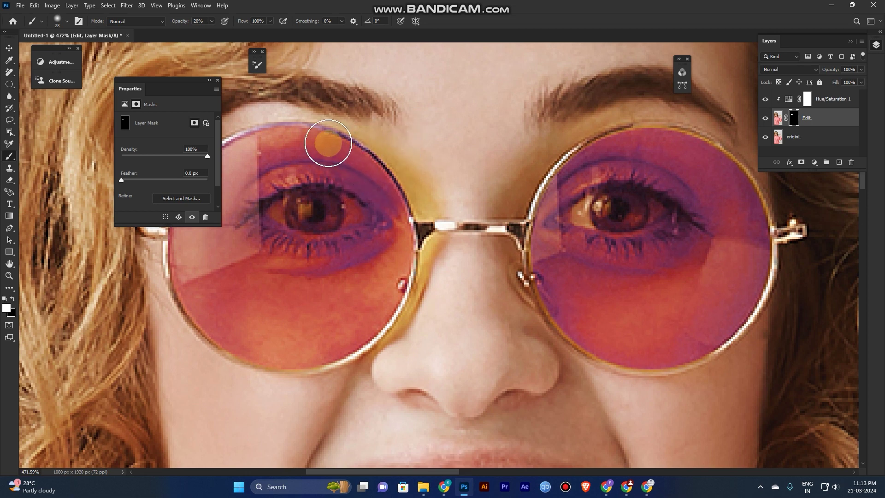
Paint out the yellow fringes along the left and right lens rims on the mask.
mouse_move(419, 243)
mouse_down()
mouse_move(401, 295)
mouse_move(406, 282)
mouse_up()
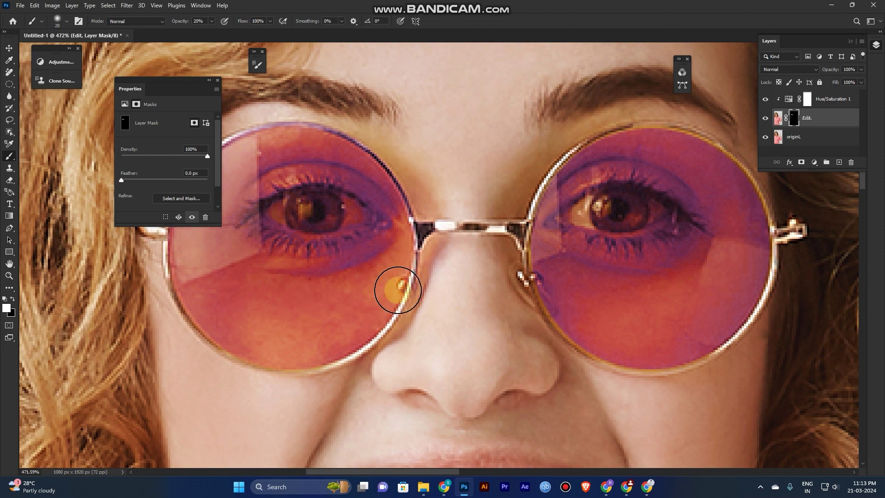
drag(324, 353, 416, 330)
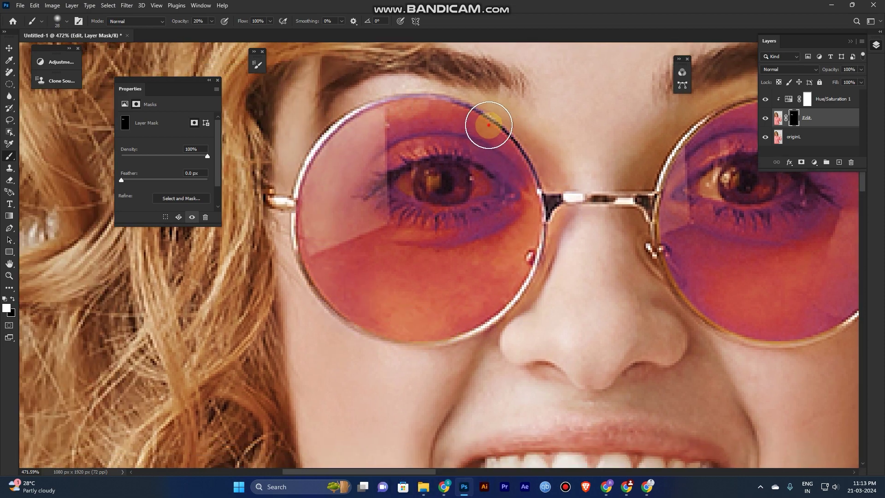
mouse_move(490, 123)
mouse_down()
mouse_move(537, 182)
mouse_move(547, 228)
mouse_up()
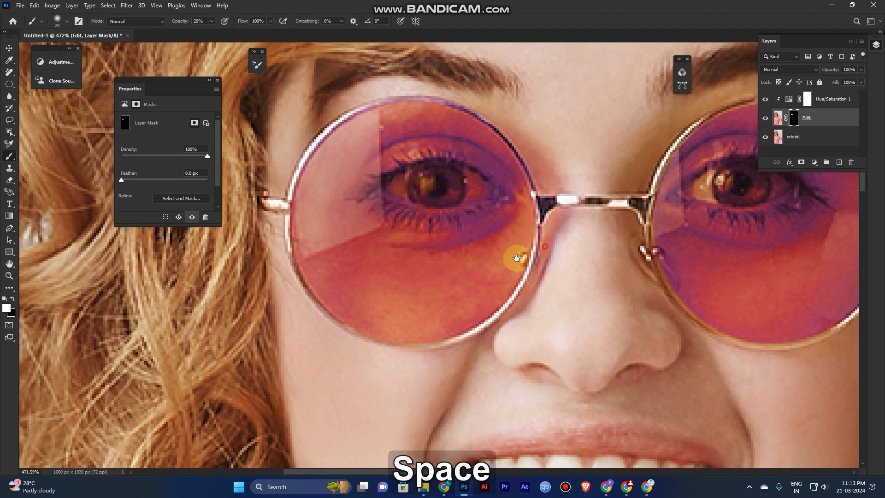
drag(616, 247, 439, 257)
mouse_move(458, 297)
mouse_down()
mouse_move(461, 343)
mouse_move(528, 381)
mouse_move(462, 266)
mouse_move(442, 289)
mouse_move(465, 185)
mouse_up()
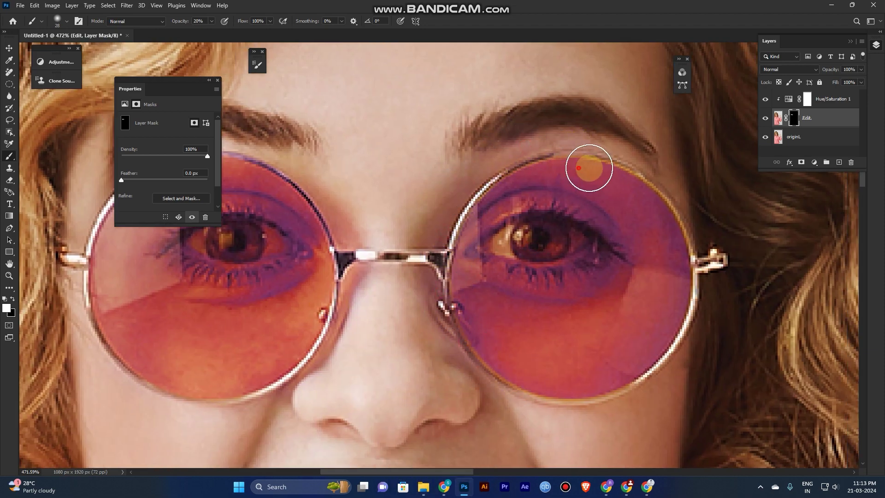
drag(588, 167, 507, 69)
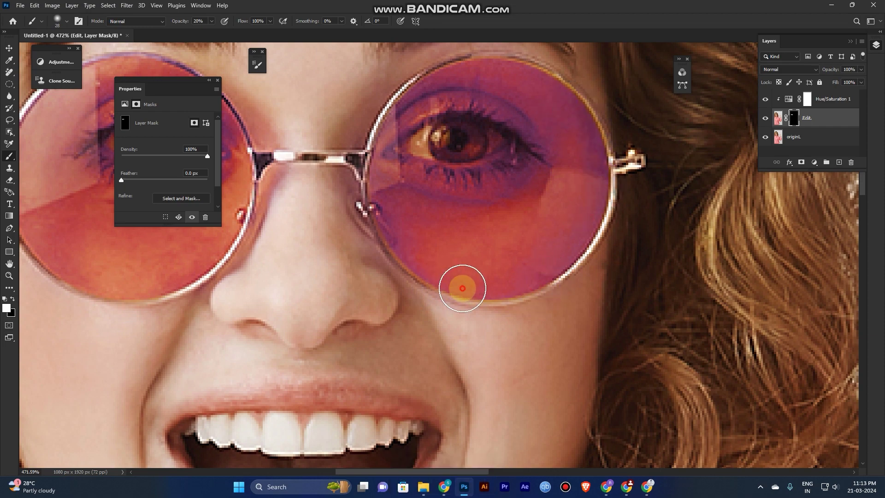
drag(382, 198, 371, 281)
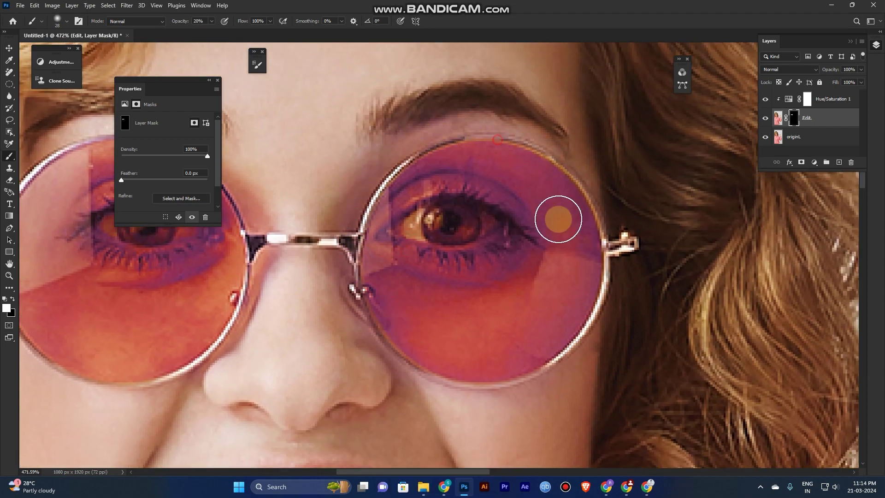
drag(293, 337, 576, 336)
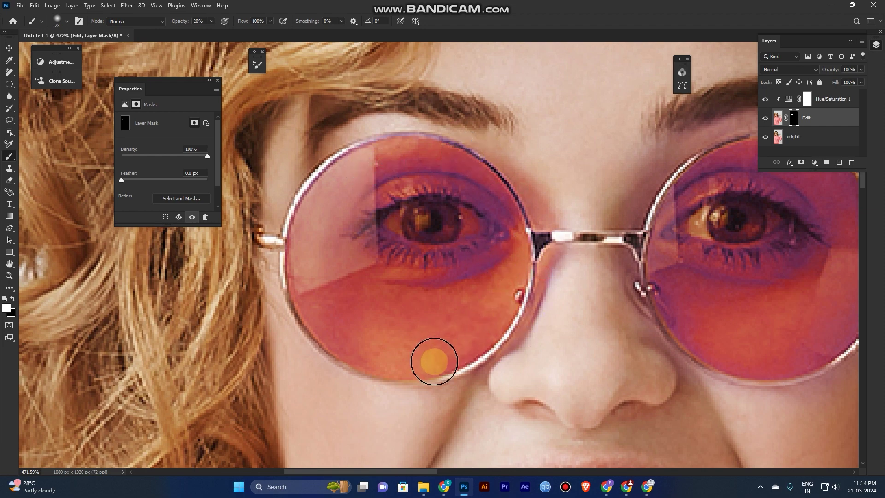
scroll(447, 310, down, 8)
scroll(482, 277, down, 2)
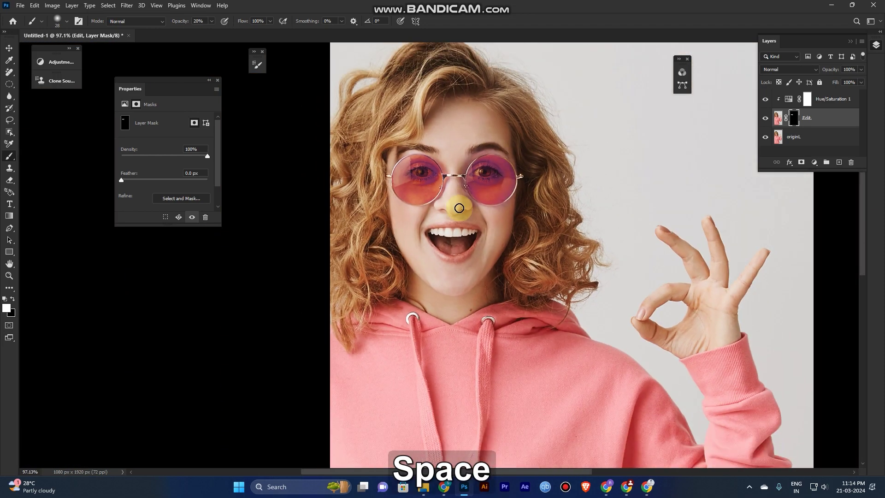
key(alt)
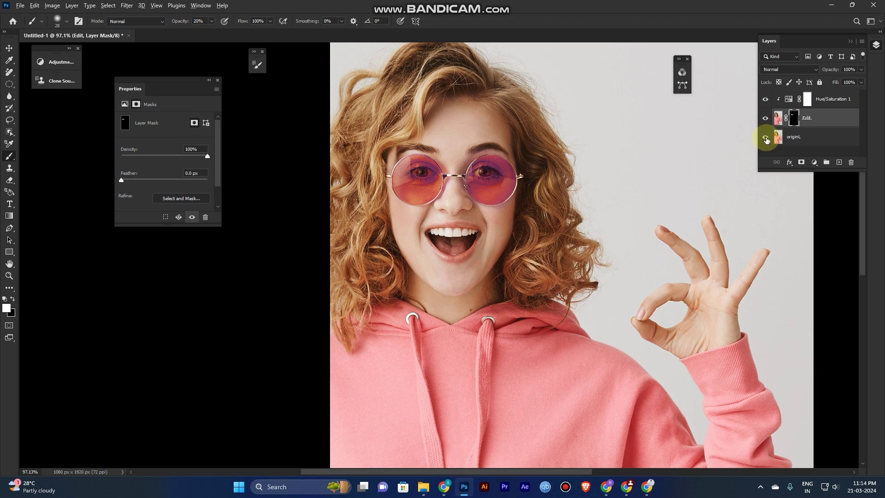
alt+click(766, 139)
alt+click(765, 138)
alt+click(765, 138)
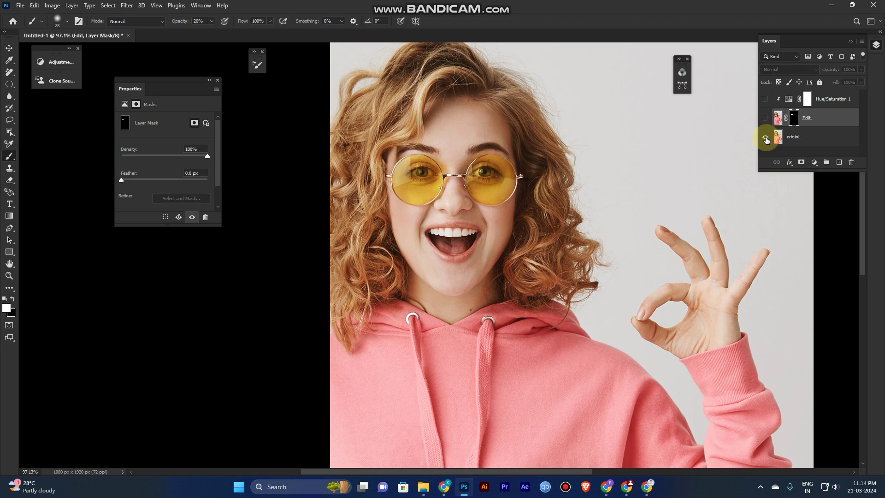
alt+click(766, 139)
alt+click(765, 139)
alt+click(766, 139)
alt+click(765, 139)
alt+click(766, 139)
alt+click(765, 139)
alt+click(765, 139)
alt+click(765, 139)
alt+scroll(415, 189, up, 6)
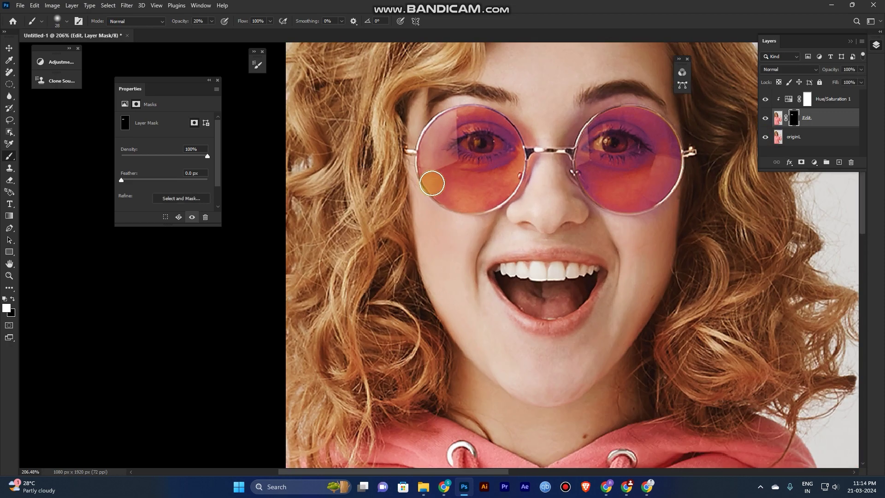
alt+click(764, 139)
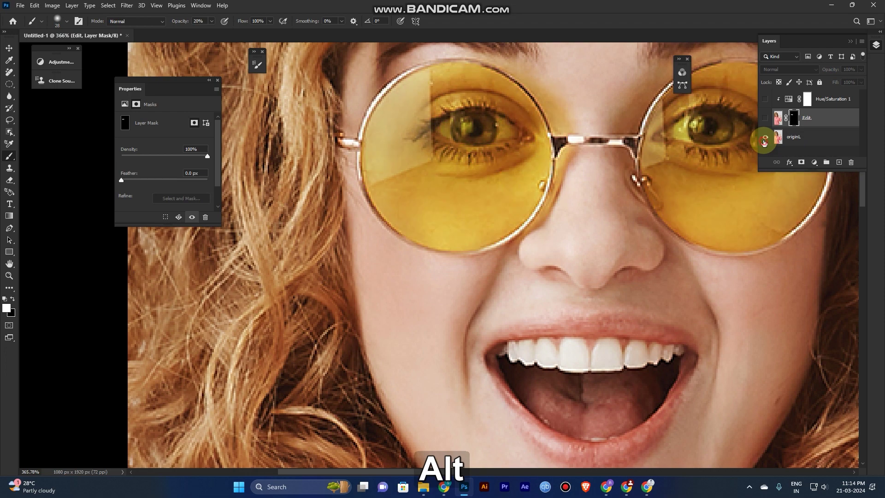
alt+click(765, 139)
alt+scroll(466, 164, down, 5)
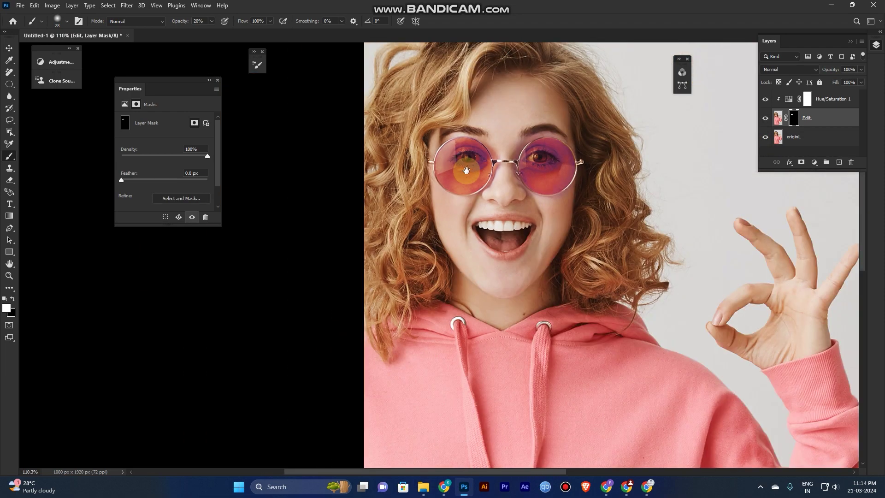
drag(466, 166, 418, 105)
alt+scroll(418, 106, down, 4)
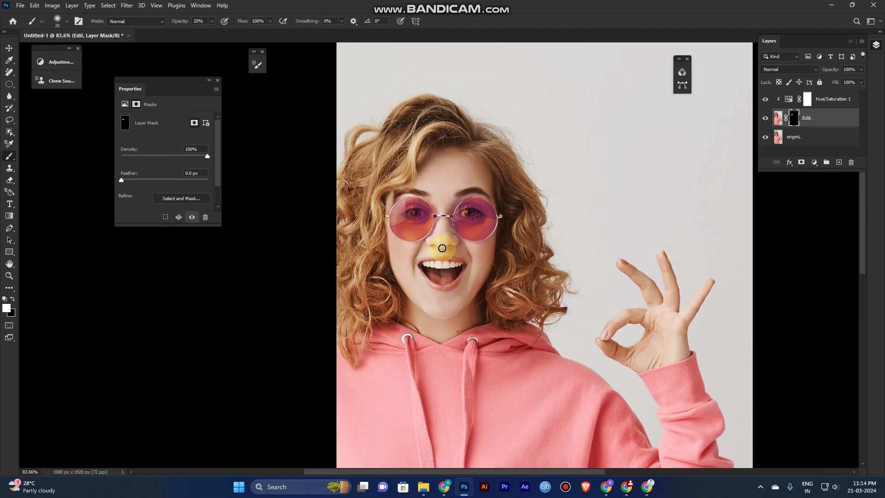
alt+scroll(499, 201, up, 1)
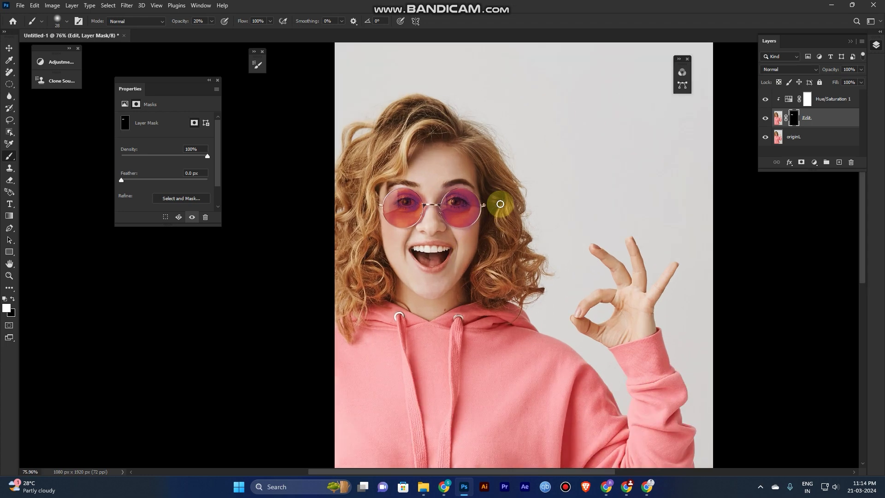
alt+scroll(483, 182, down, 2)
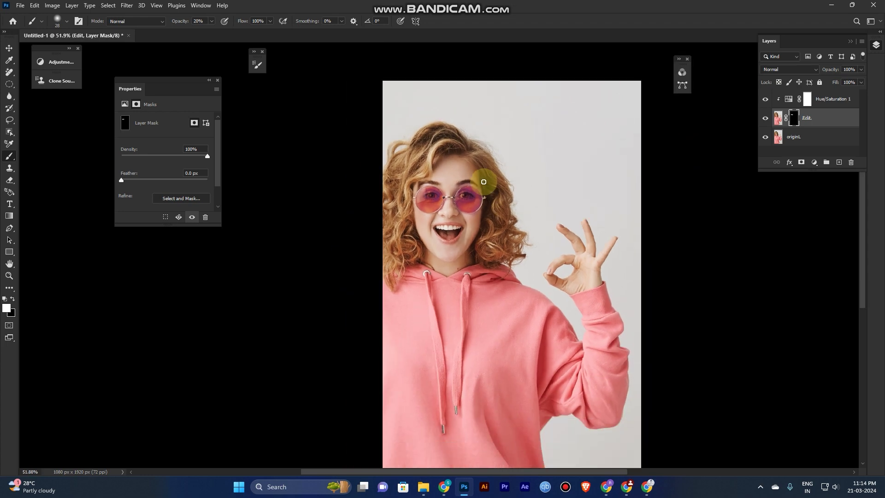
alt+scroll(483, 182, up, 3)
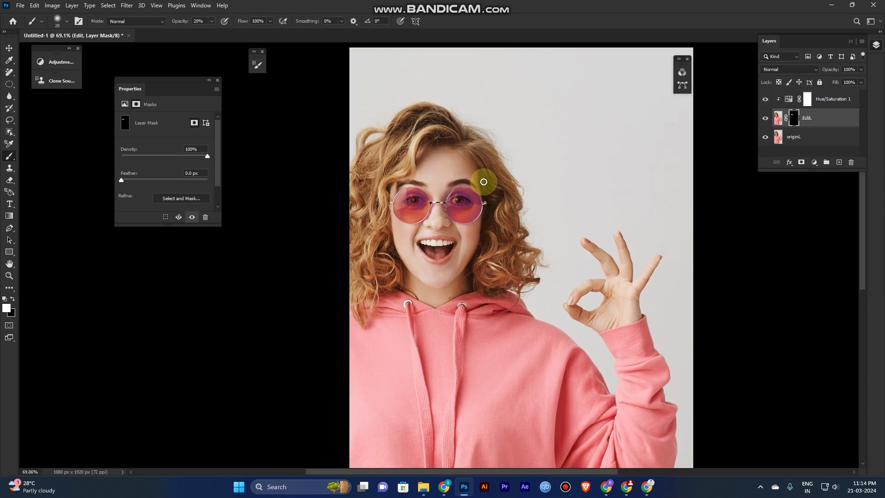